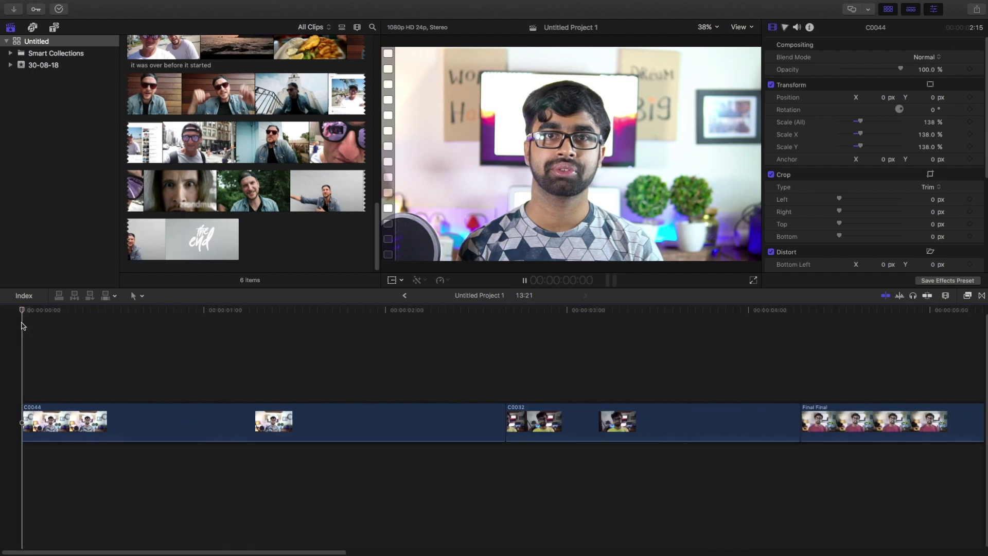
- Blade C0044 and C0032 a few frames in to leave short opening snippets
{"action": "key", "text": "space"}
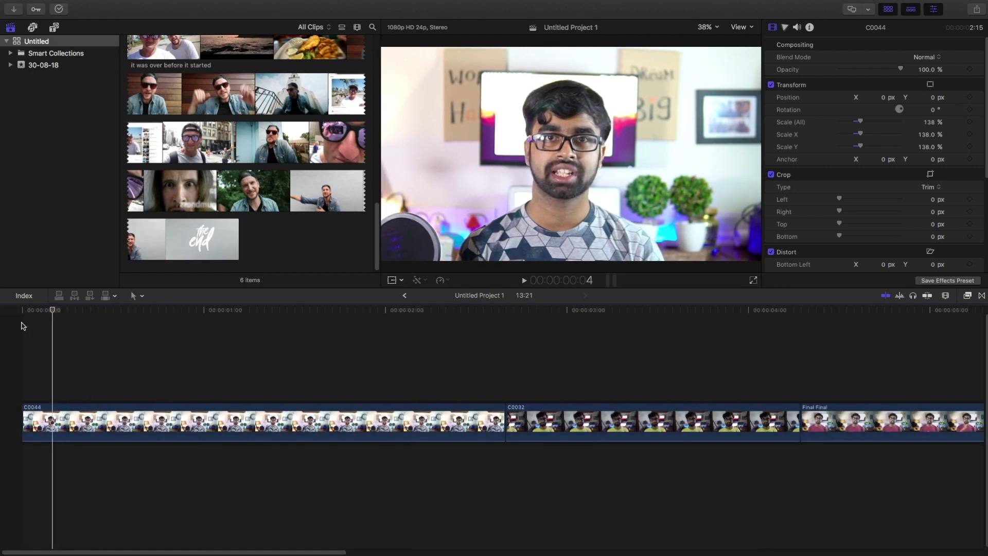
{"action": "key", "text": "Left"}
{"action": "key", "text": "Left"}
{"action": "key", "text": "Left"}
{"action": "key", "text": "Right"}
{"action": "key", "text": "Right"}
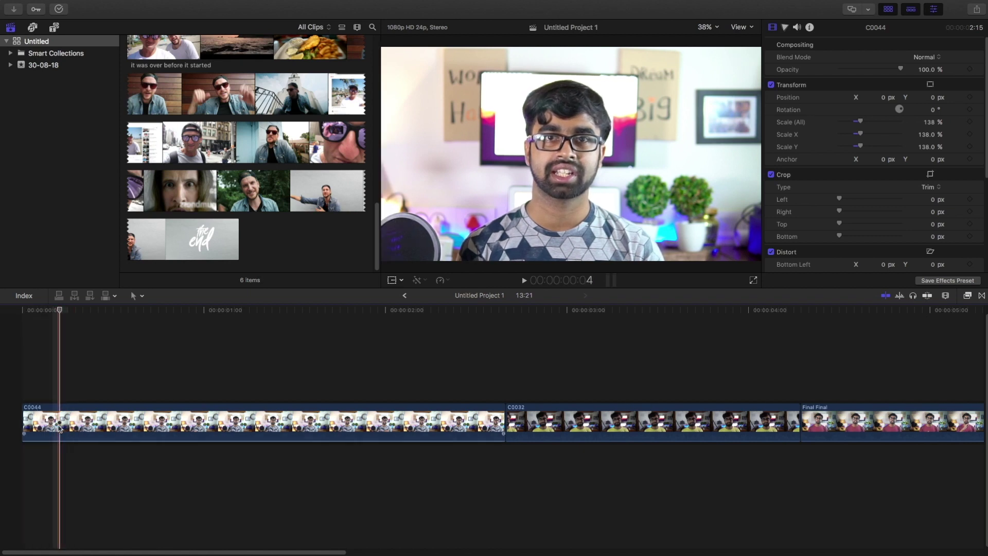
{"action": "key", "text": "b"}
{"action": "left_click", "coordinate": [61, 423]}
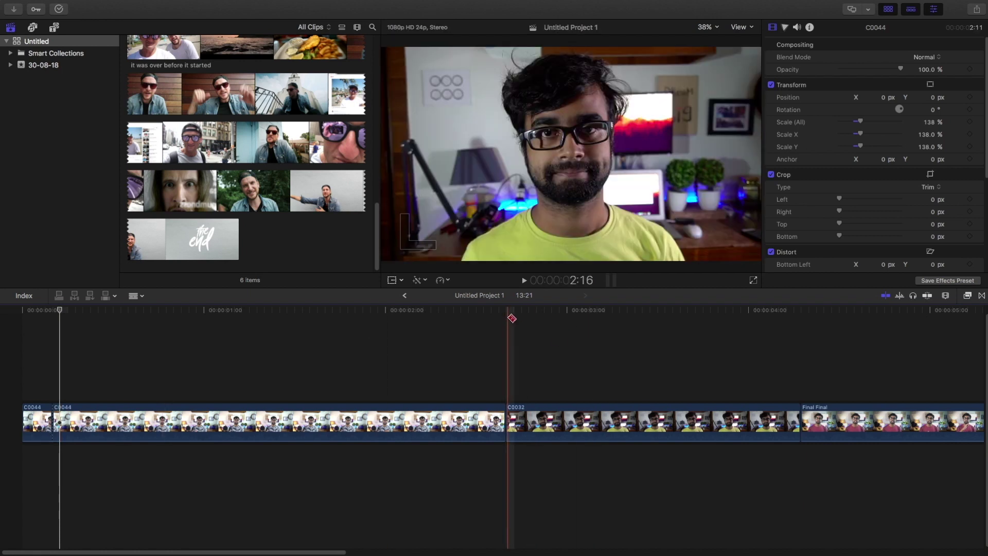
{"action": "left_click_drag", "start_coordinate": [509, 318], "coordinate": [543, 318]}
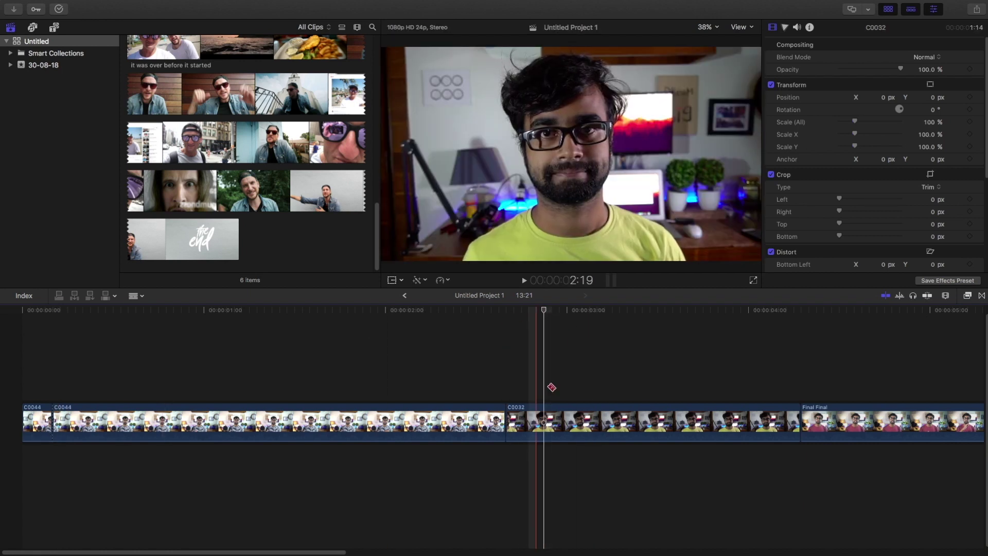
{"action": "left_click", "coordinate": [546, 416]}
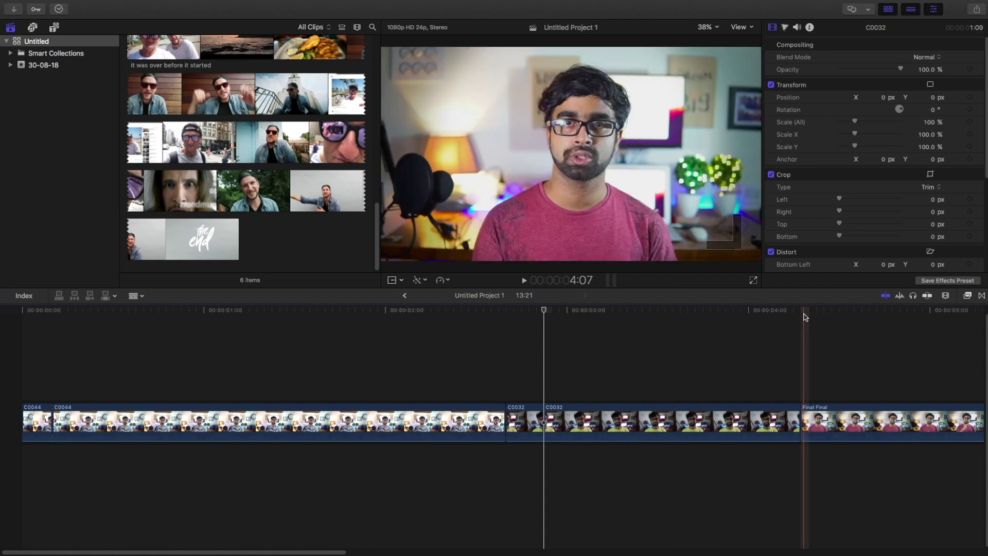
{"action": "key", "text": "Right"}
{"action": "key", "text": "Right"}
{"action": "key", "text": "Right"}
{"action": "key", "text": "Right"}
{"action": "key", "text": "Right"}
{"action": "key", "text": "l"}
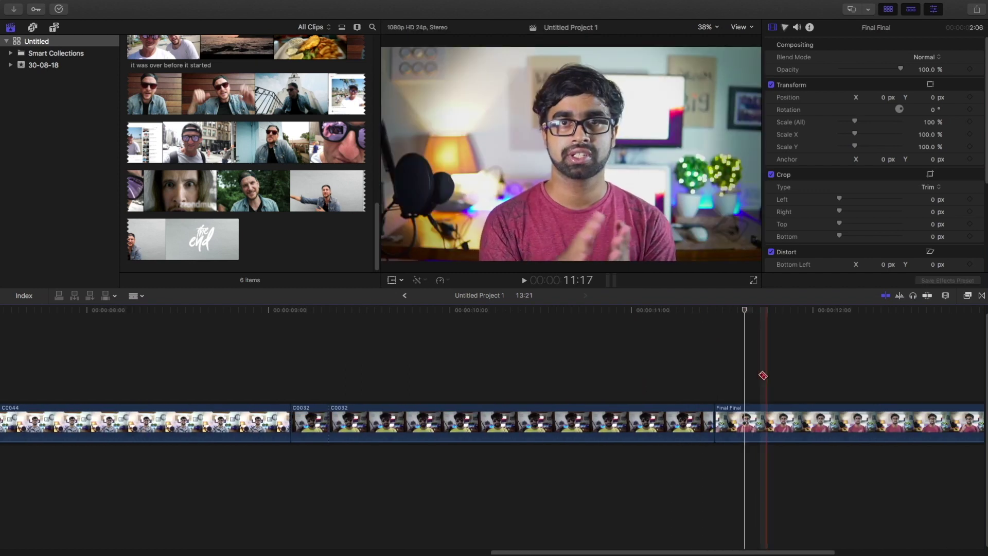
- Drag the short split snippets to the very start of the timeline
{"action": "key", "text": "shift+z"}
{"action": "left_click_drag", "start_coordinate": [297, 419], "coordinate": [61, 427]}
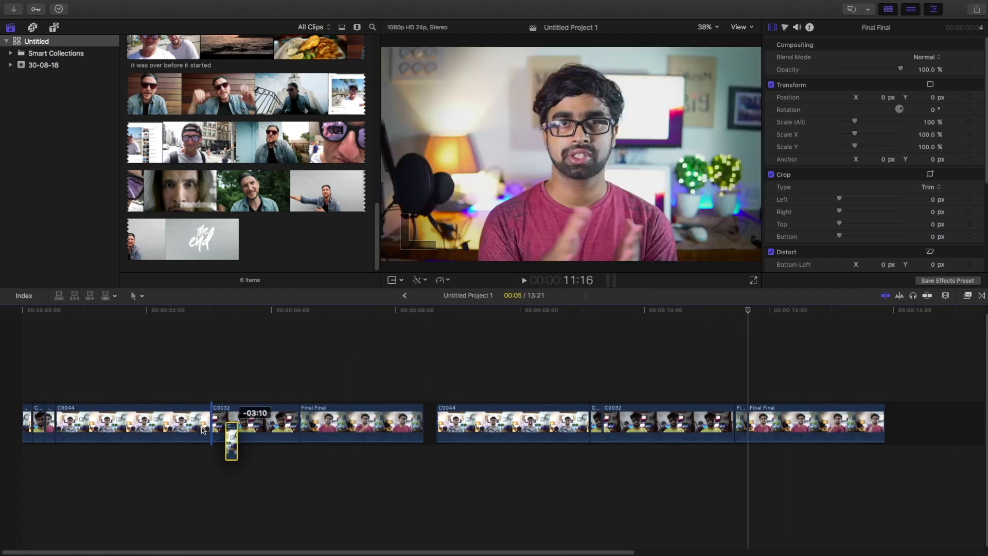
{"action": "left_click_drag", "start_coordinate": [596, 422], "coordinate": [90, 432]}
{"action": "mouse_move", "coordinate": [193, 360]}
{"action": "left_mouse_down"}
{"action": "mouse_move", "coordinate": [801, 464]}
{"action": "mouse_move", "coordinate": [752, 456]}
{"action": "left_mouse_up"}
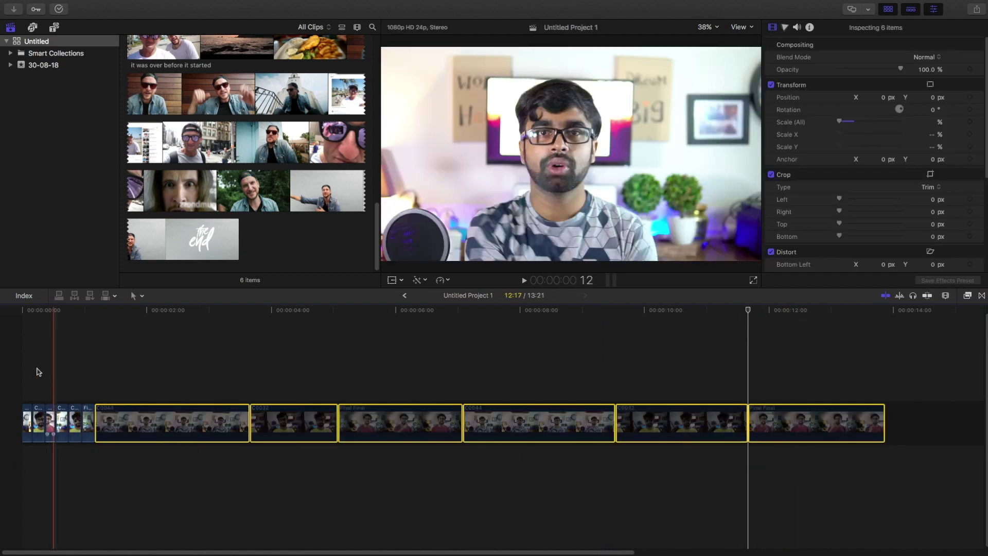
{"action": "left_click", "coordinate": [10, 337]}
- Play back the opening snippets and adjust the timeline zoom
{"action": "key", "text": "space"}
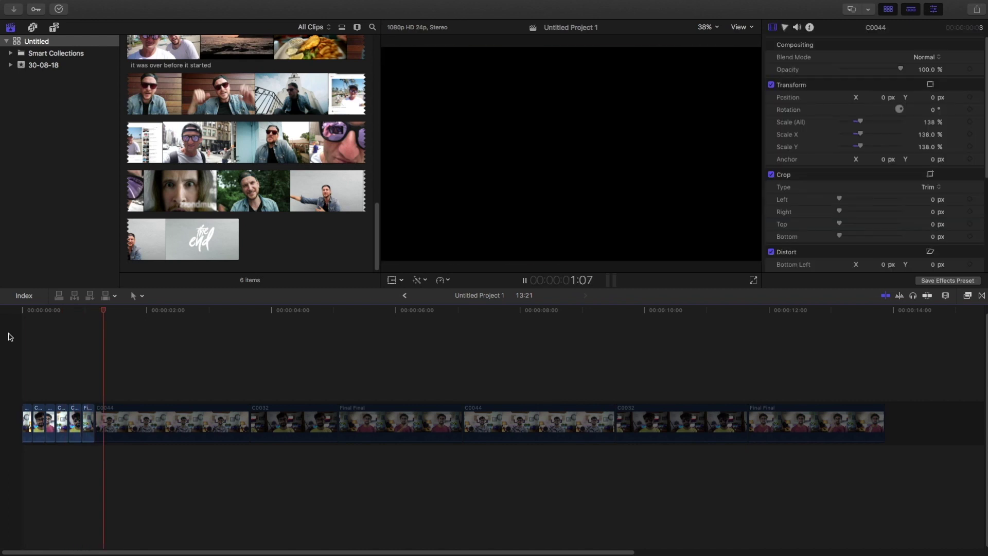
{"action": "key", "text": "space"}
{"action": "key", "text": "super+equal"}
{"action": "key", "text": "super+equal"}
{"action": "key", "text": "super+minus"}
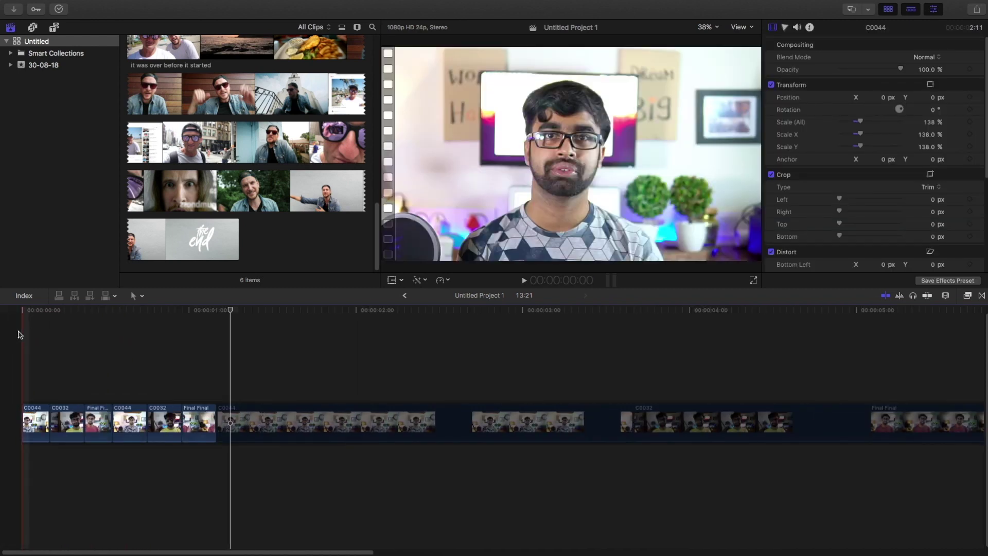
- Search titles for 'adju' and place a Blank Adjustment layer above the clips
{"action": "key", "text": "shift+Right"}
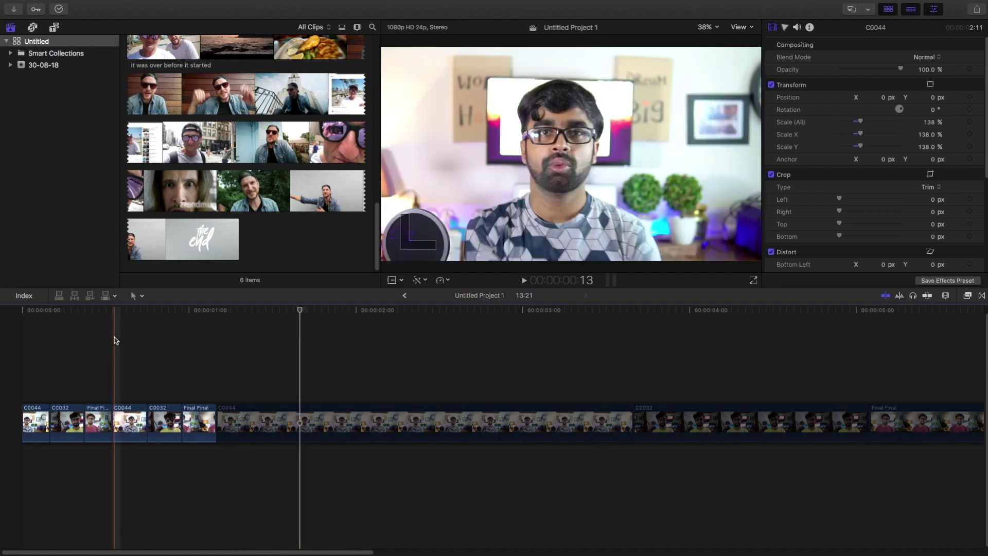
{"action": "left_click", "coordinate": [33, 350]}
{"action": "left_click", "coordinate": [54, 27]}
{"action": "type", "text": "adju"}
{"action": "left_click_drag", "start_coordinate": [142, 77], "coordinate": [12, 391]}
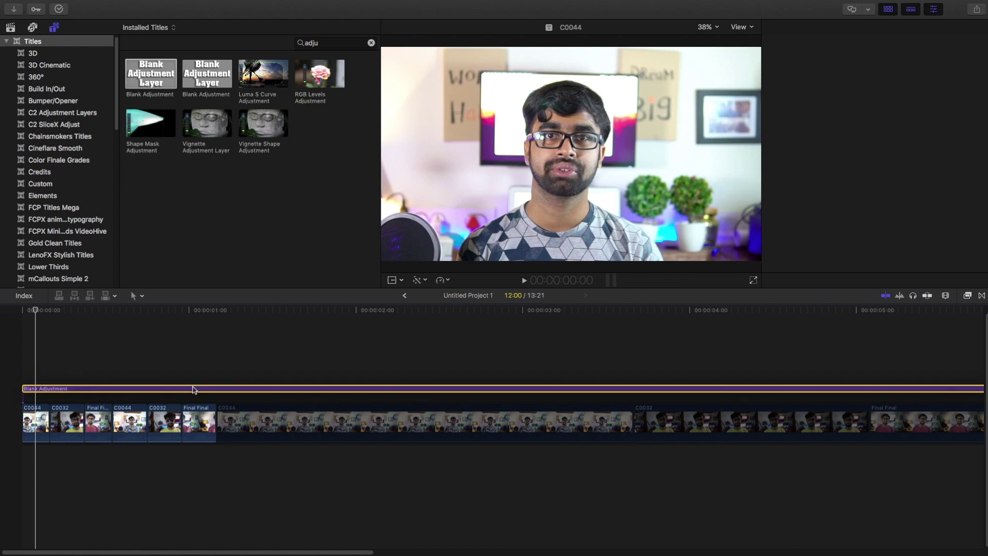
- Blade the adjustment layer where the snippets end and delete the remainder
{"action": "left_click", "coordinate": [219, 396]}
{"action": "key", "text": "super+b"}
{"action": "left_click", "coordinate": [243, 394]}
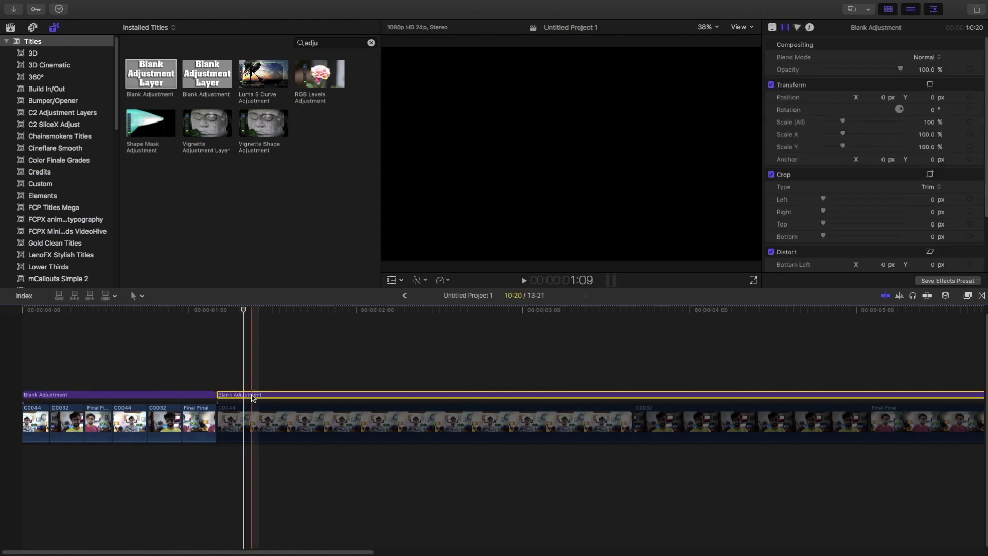
{"action": "key", "text": "Delete"}
- Apply the Lens Distortion 02 effect to the adjustment layer
{"action": "left_click", "coordinate": [945, 296]}
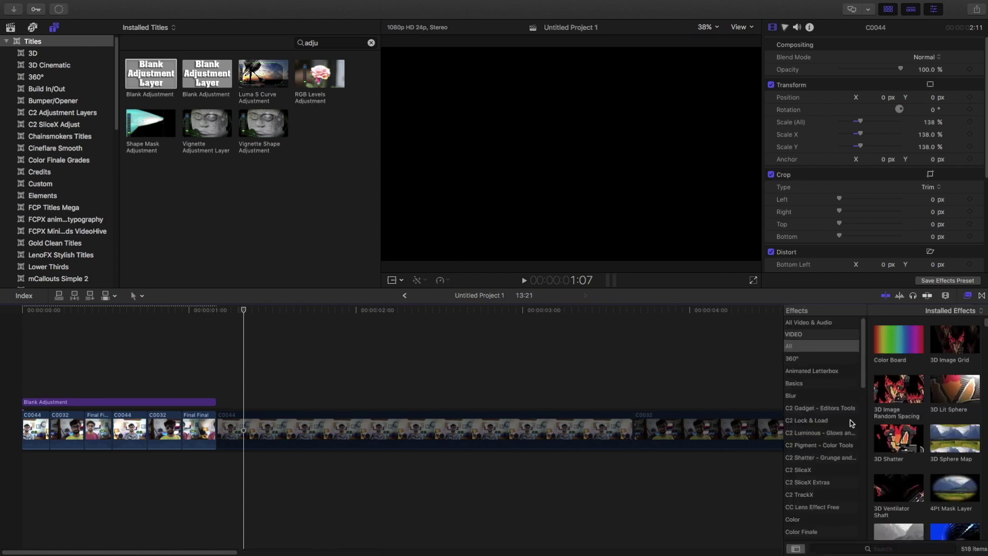
{"action": "scroll", "coordinate": [839, 478], "scroll_direction": "down", "scroll_amount": 3}
{"action": "scroll", "coordinate": [839, 478], "scroll_direction": "down", "scroll_amount": 3}
{"action": "scroll", "coordinate": [839, 478], "scroll_direction": "down", "scroll_amount": 3}
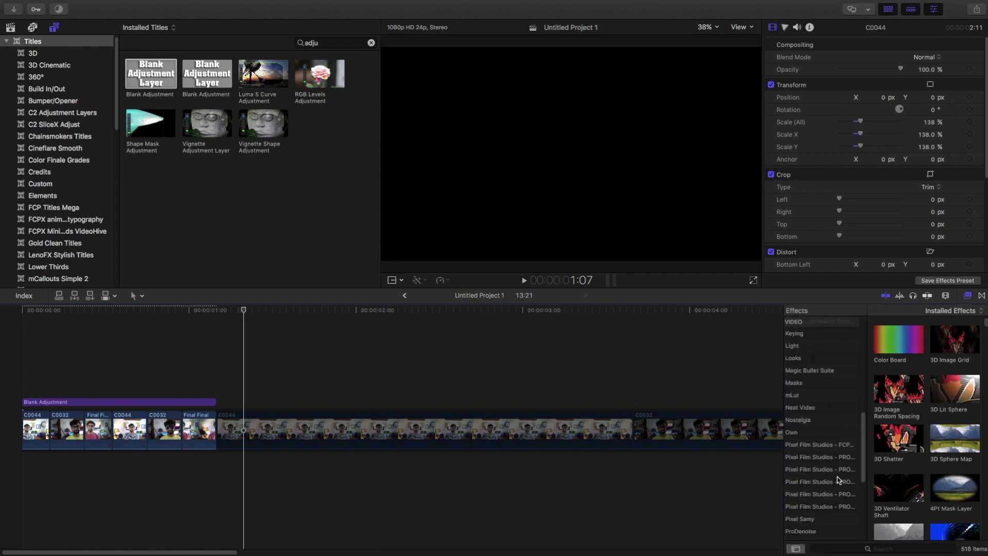
{"action": "scroll", "coordinate": [839, 479], "scroll_direction": "down", "scroll_amount": 3}
{"action": "scroll", "coordinate": [839, 479], "scroll_direction": "up", "scroll_amount": 2}
{"action": "scroll", "coordinate": [839, 480], "scroll_direction": "up", "scroll_amount": 2}
{"action": "scroll", "coordinate": [838, 480], "scroll_direction": "up", "scroll_amount": 2}
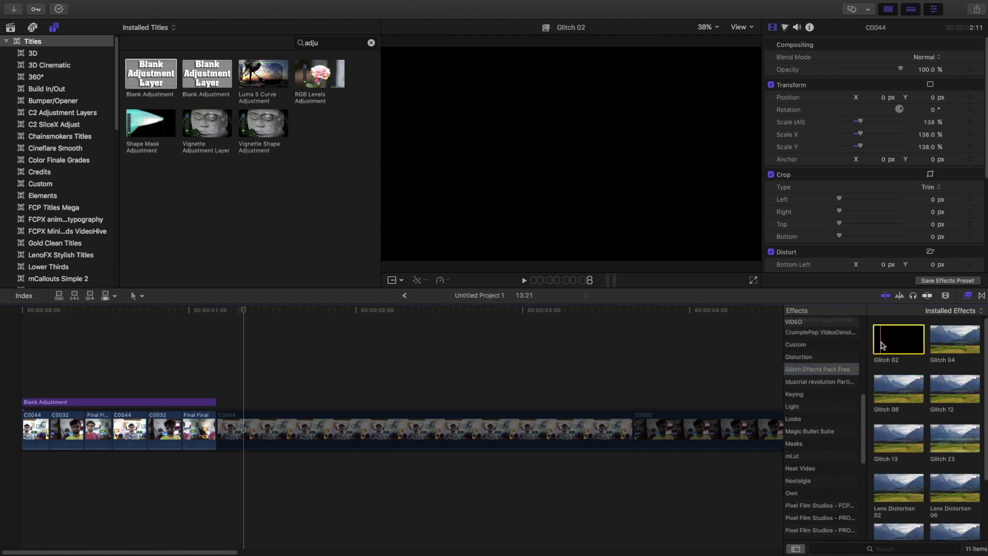
{"action": "scroll", "coordinate": [898, 393], "scroll_direction": "down", "scroll_amount": 3}
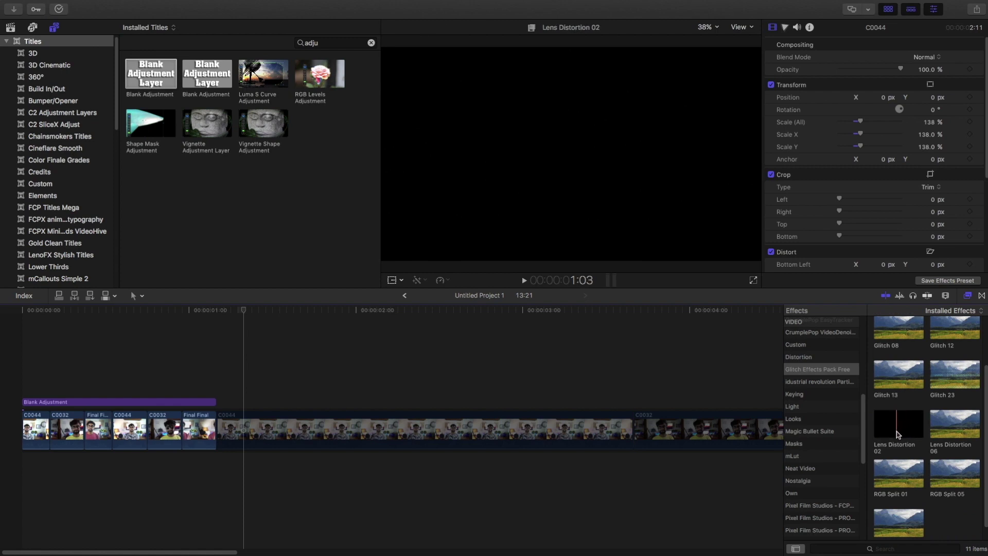
{"action": "left_click_drag", "start_coordinate": [83, 376], "coordinate": [142, 401]}
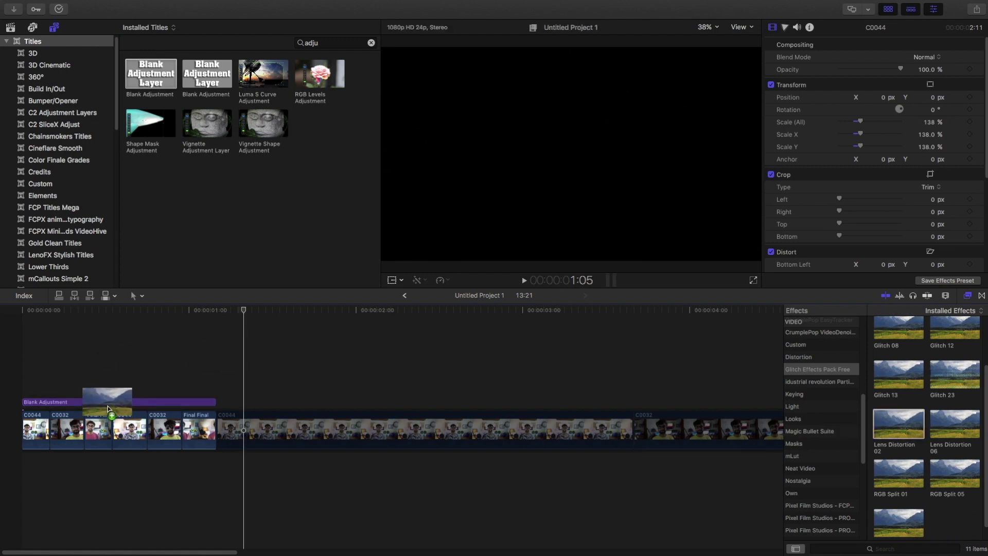
- Preview glitch effects and apply RGB Split 05 to the adjustment layer
{"action": "left_click", "coordinate": [968, 295]}
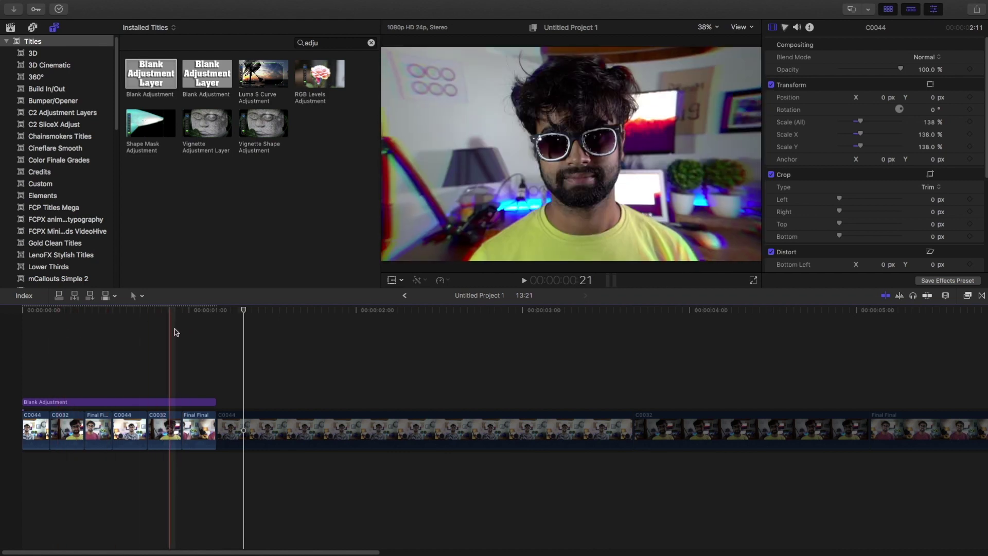
{"action": "left_click", "coordinate": [967, 295]}
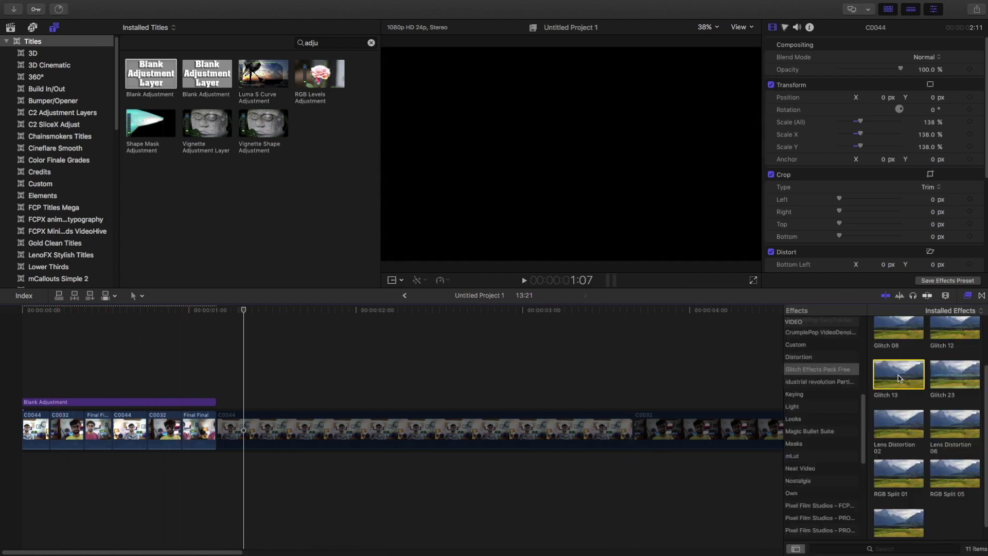
{"action": "left_click", "coordinate": [952, 379]}
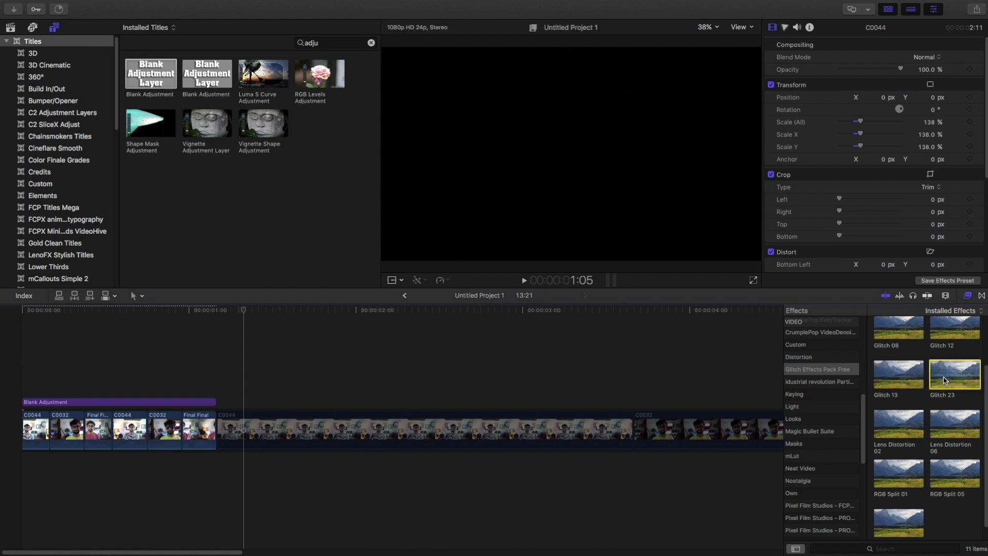
{"action": "scroll", "coordinate": [941, 486], "scroll_direction": "down", "scroll_amount": 1}
{"action": "left_click_drag", "start_coordinate": [955, 463], "coordinate": [70, 401]}
- Lower the Lens Distortion amount and RGB Split fade, and set RGB Split Amount to 718
{"action": "left_click", "coordinate": [78, 314]}
{"action": "left_click_drag", "start_coordinate": [856, 72], "coordinate": [840, 71]}
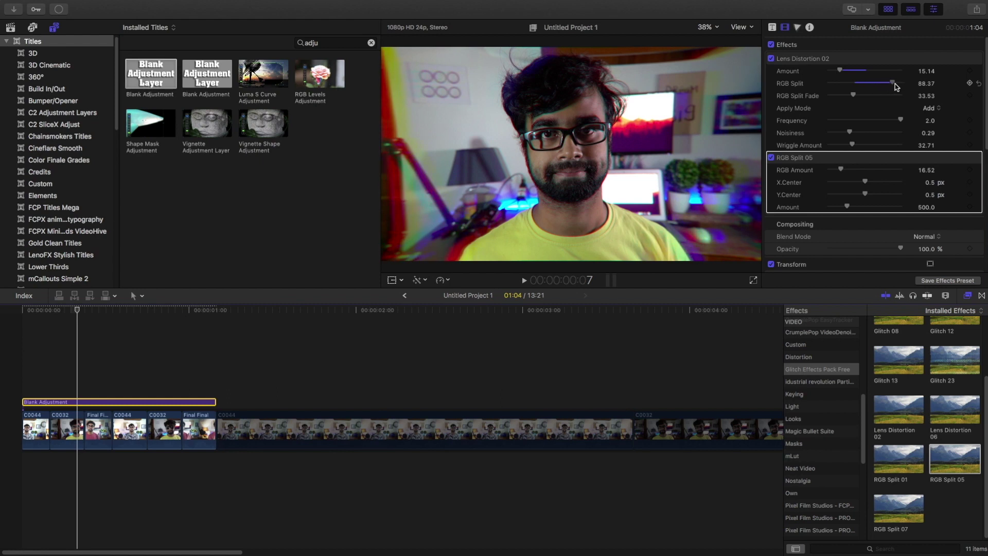
{"action": "mouse_move", "coordinate": [875, 96]}
{"action": "left_mouse_down"}
{"action": "mouse_move", "coordinate": [841, 99]}
{"action": "mouse_move", "coordinate": [840, 73]}
{"action": "left_mouse_up"}
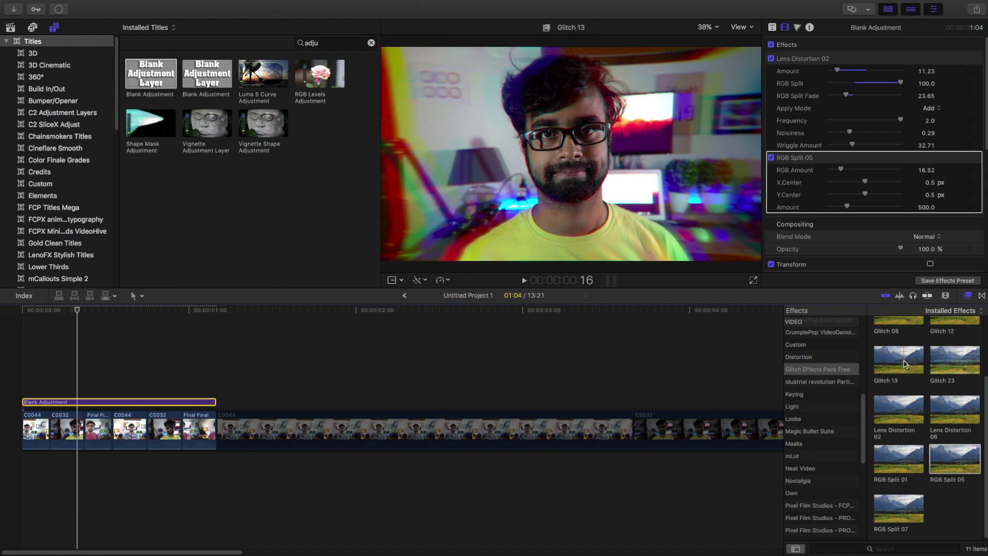
{"action": "scroll", "coordinate": [927, 350], "scroll_direction": "up", "scroll_amount": 1}
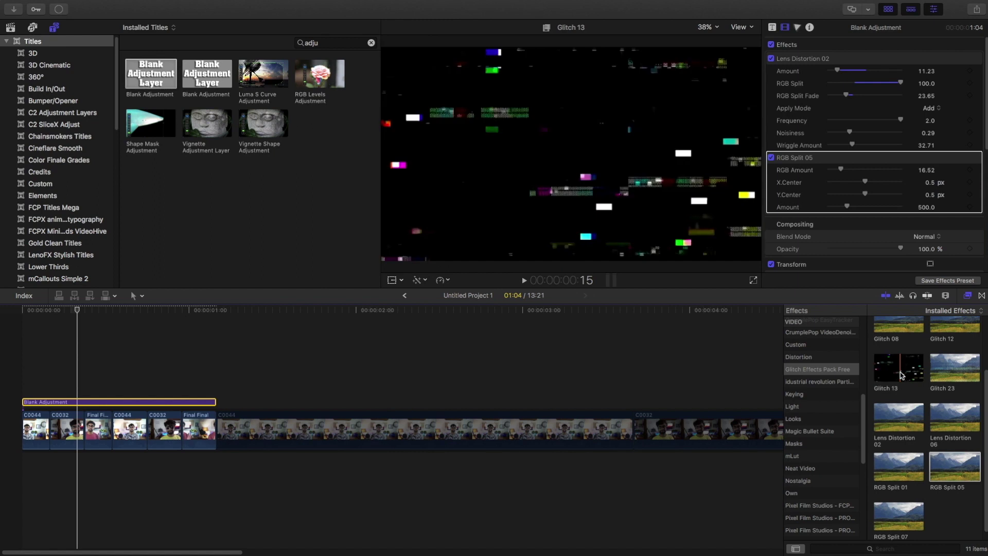
{"action": "scroll", "coordinate": [902, 326], "scroll_direction": "up", "scroll_amount": 3}
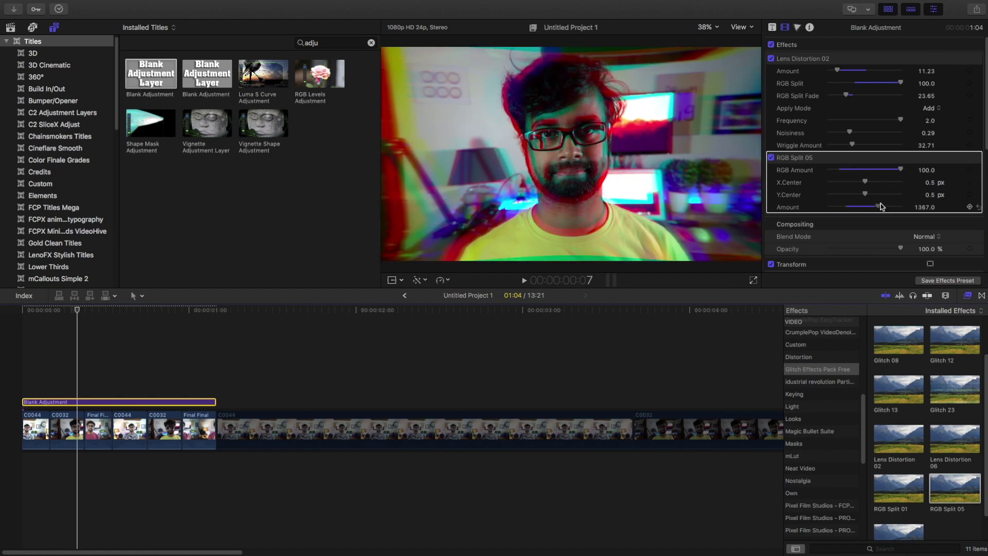
{"action": "left_click_drag", "start_coordinate": [881, 205], "coordinate": [855, 206]}
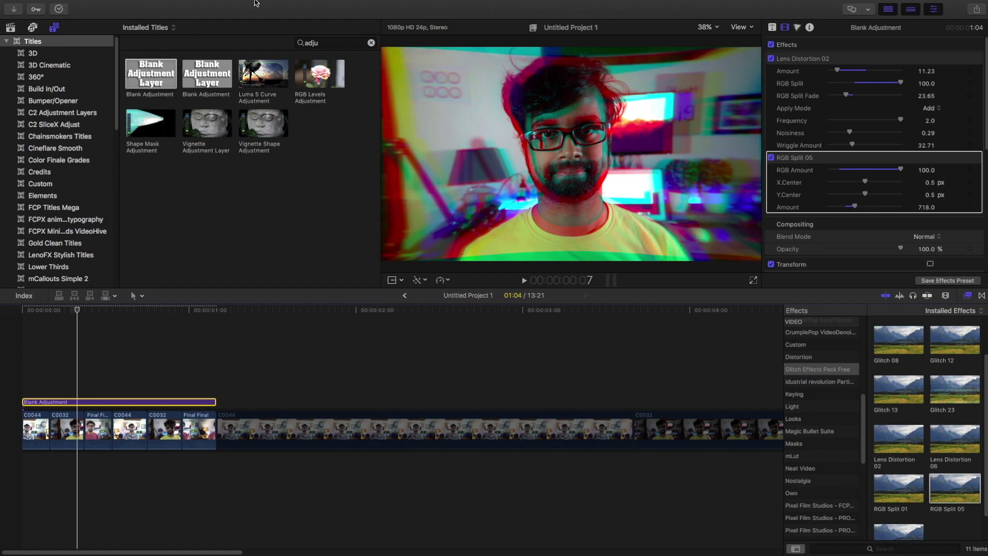
- Render the timeline effects and play the glitched snippets from the start
{"action": "key", "text": "Home"}
{"action": "key", "text": "super+9"}
{"action": "left_click", "coordinate": [967, 296]}
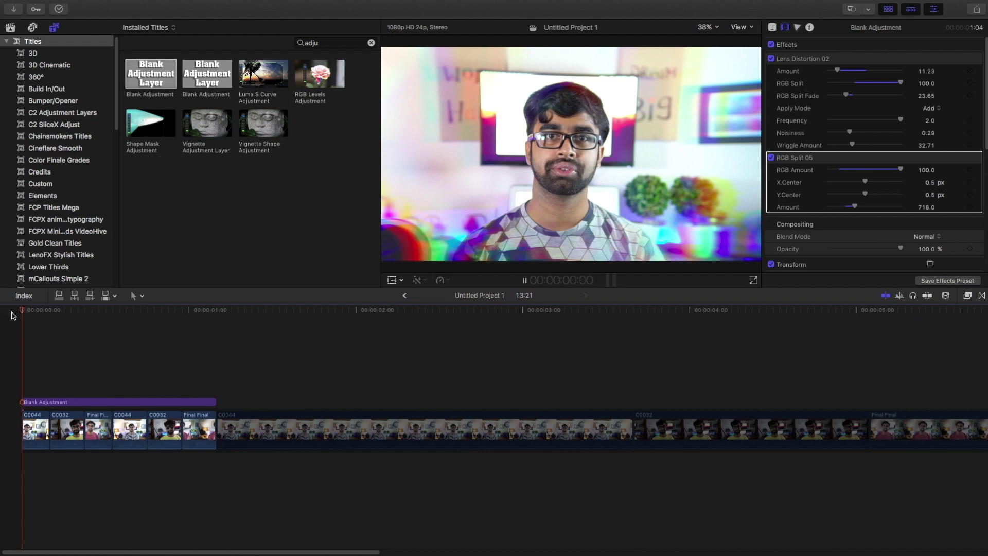
{"action": "key", "text": "space"}
{"action": "key", "text": "space"}
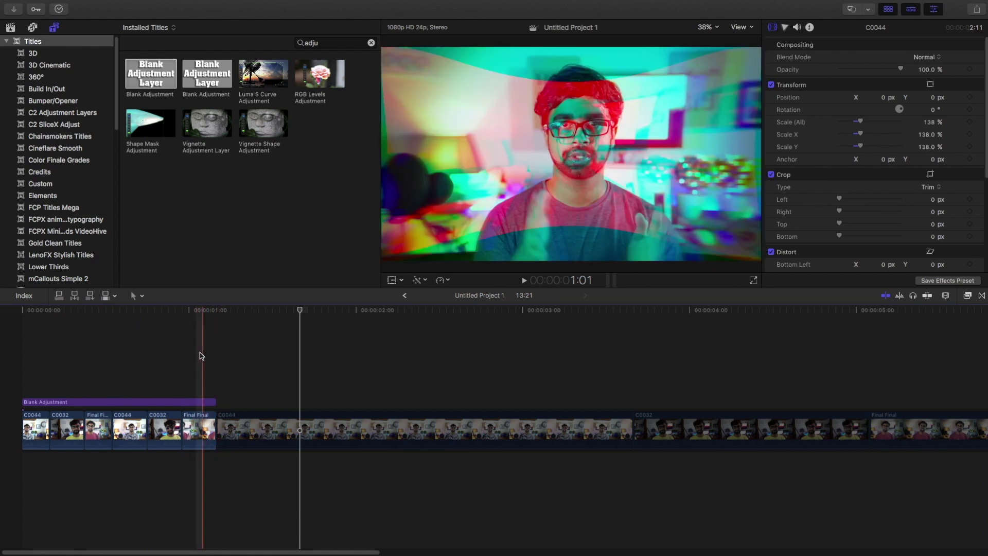
- Combine the opening snippets and Blank Adjustment layer into one compound clip
{"action": "left_click", "coordinate": [163, 402]}
{"action": "right_click", "coordinate": [164, 402]}
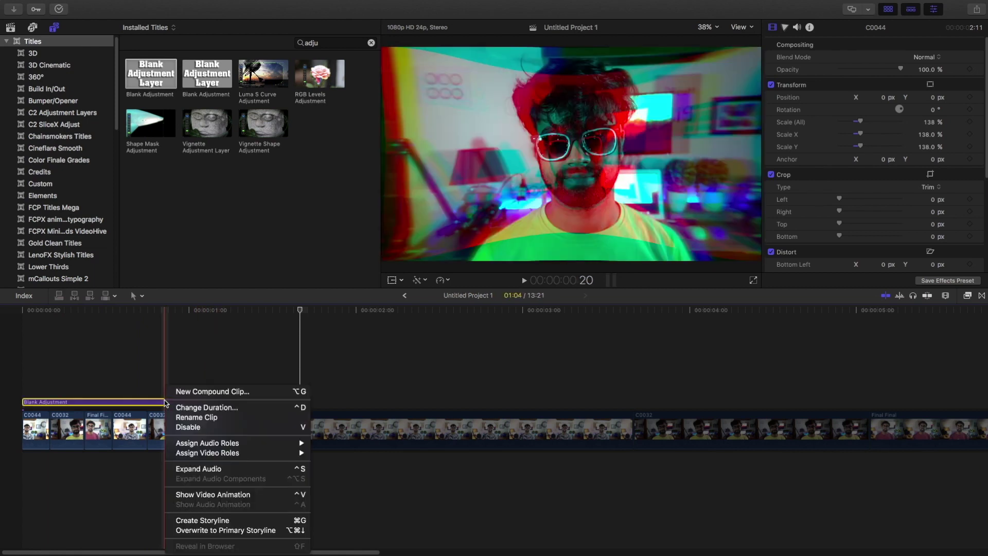
{"action": "left_click", "coordinate": [206, 494]}
{"action": "key", "text": "ctrl+v"}
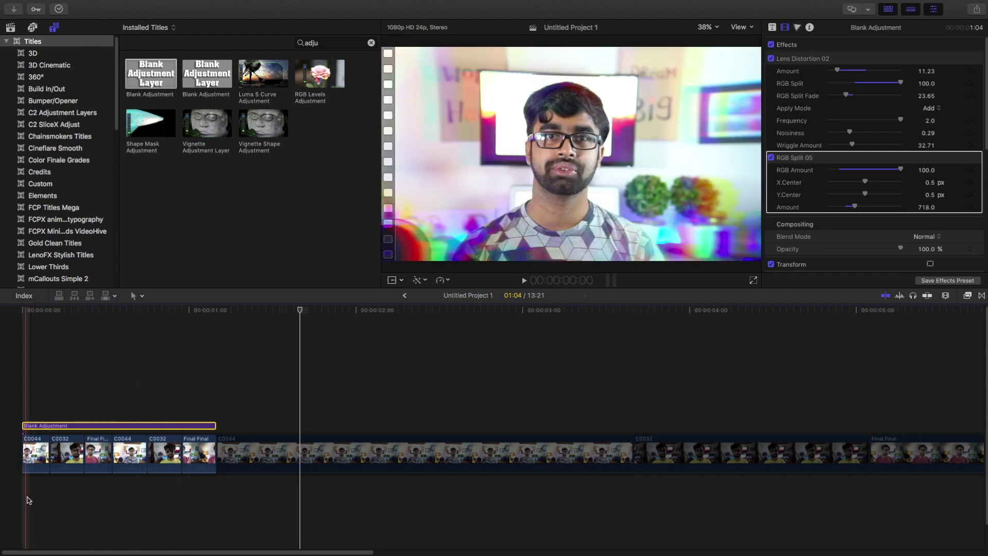
{"action": "left_click_drag", "start_coordinate": [33, 489], "coordinate": [201, 393]}
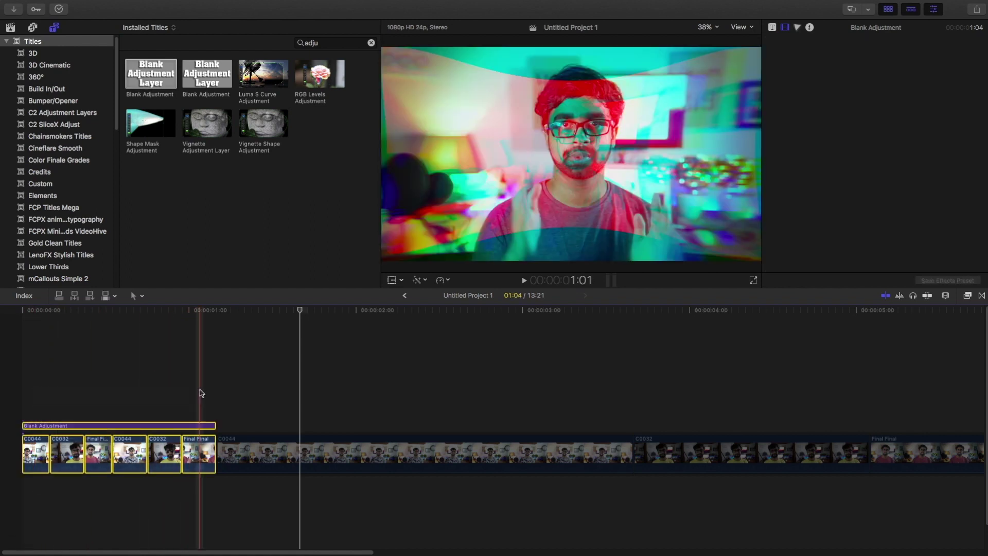
{"action": "key", "text": "alt+g"}
{"action": "key", "text": "Return"}
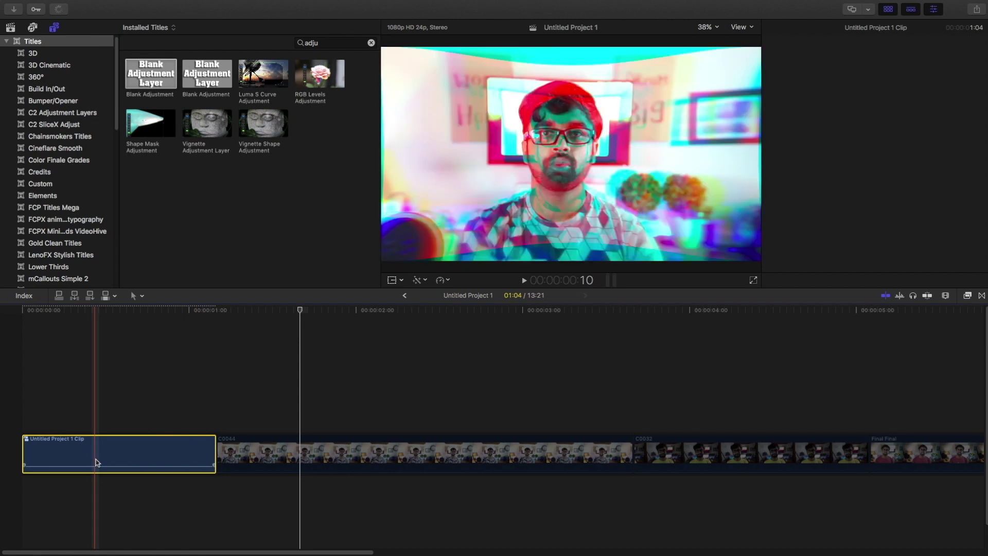
- Speed the compound clip up to 164% and check the background rendering
{"action": "key", "text": "ctrl+alt+r"}
{"action": "left_click_drag", "start_coordinate": [215, 430], "coordinate": [111, 447]}
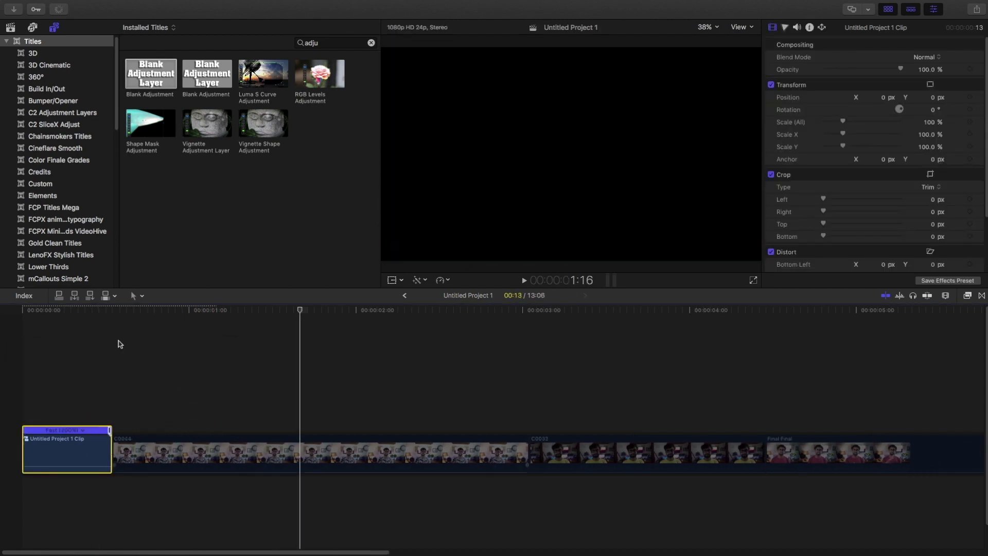
{"action": "left_click", "coordinate": [58, 8]}
{"action": "left_click", "coordinate": [275, 222]}
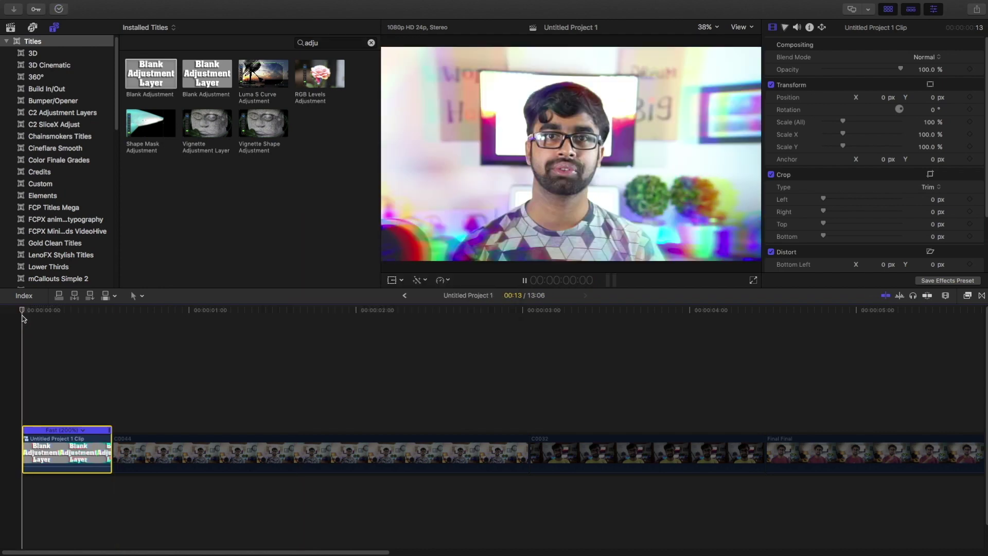
- Play from the start, then open the compound clip and select its Blank Adjustment layer
{"action": "key", "text": "Home"}
{"action": "key", "text": "space"}
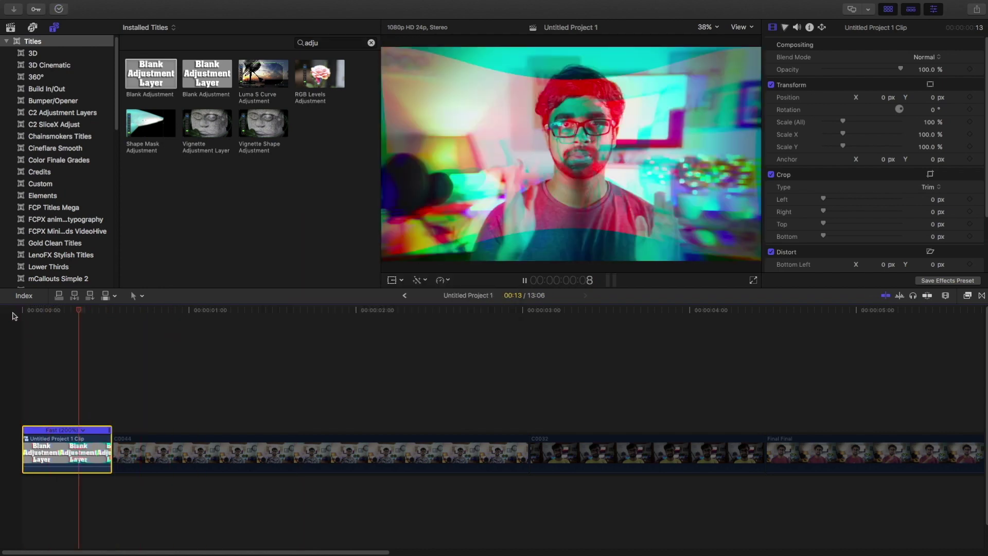
{"action": "double_click", "coordinate": [77, 450]}
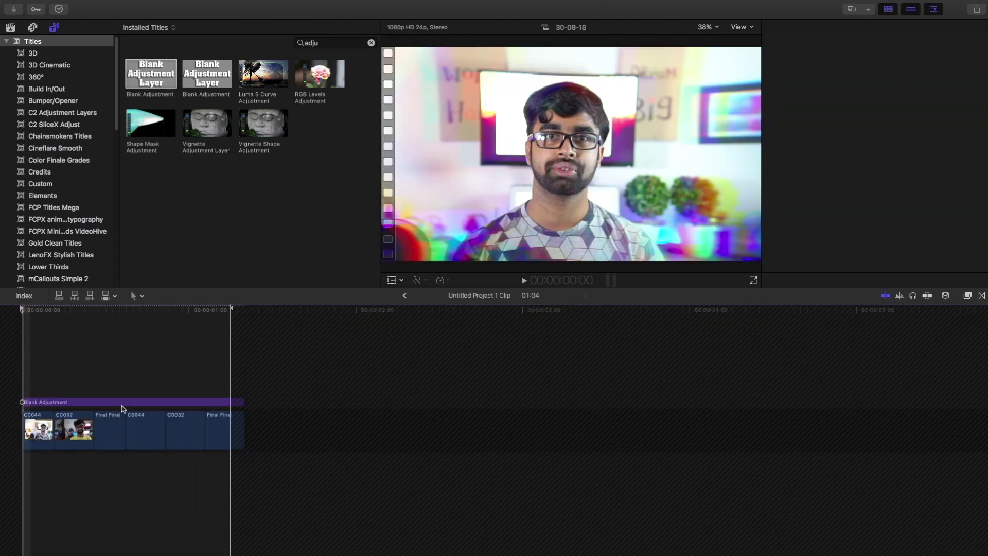
{"action": "left_click", "coordinate": [123, 402]}
{"action": "left_click", "coordinate": [107, 311]}
{"action": "left_click", "coordinate": [156, 309]}
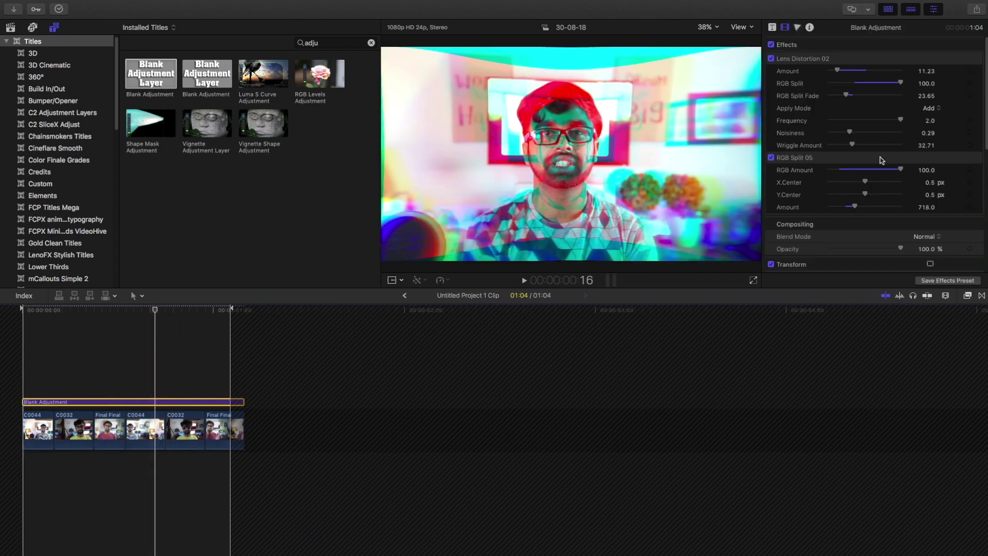
- Tone RGB Split down to RGB Amount 40.98, Amount 293 and Wriggle 12.68
{"action": "mouse_move", "coordinate": [892, 170]}
{"action": "left_mouse_down"}
{"action": "mouse_move", "coordinate": [828, 190]}
{"action": "mouse_move", "coordinate": [859, 194]}
{"action": "mouse_move", "coordinate": [838, 222]}
{"action": "left_mouse_up"}
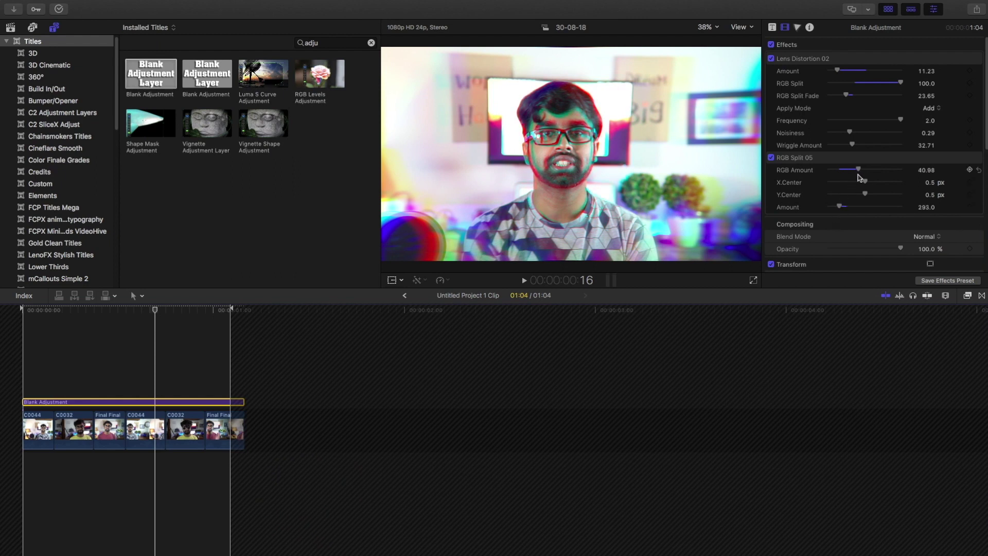
{"action": "left_click", "coordinate": [865, 145]}
{"action": "left_click_drag", "start_coordinate": [853, 146], "coordinate": [840, 148]}
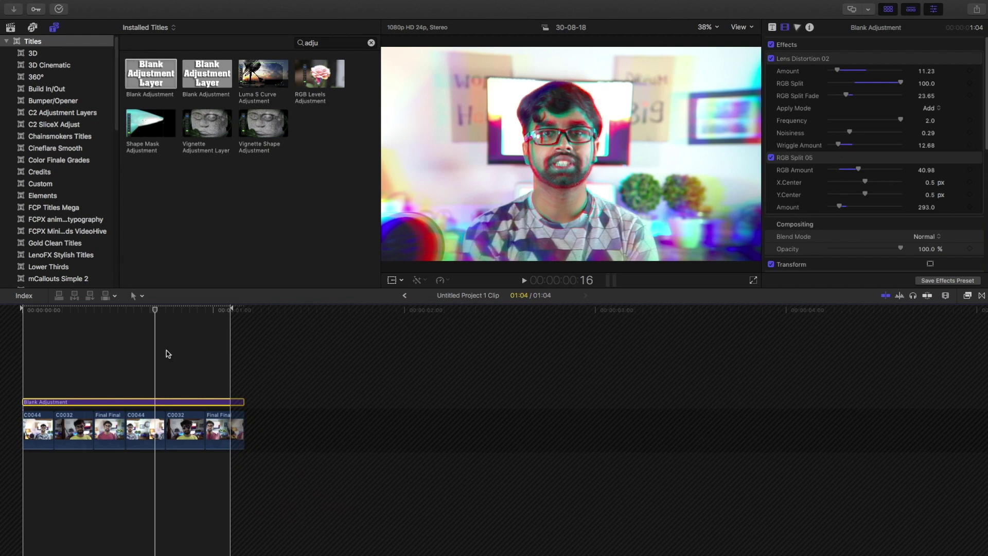
- Return to the main project, check background rendering, and briefly play the compound clips
{"action": "left_click", "coordinate": [405, 296]}
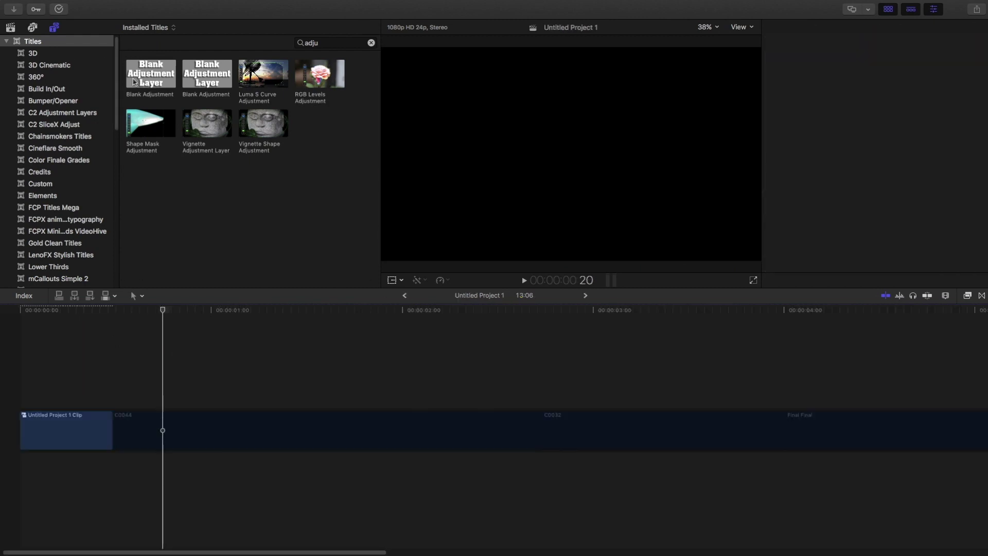
{"action": "left_click", "coordinate": [59, 9]}
{"action": "left_click", "coordinate": [274, 221]}
{"action": "key", "text": "space"}
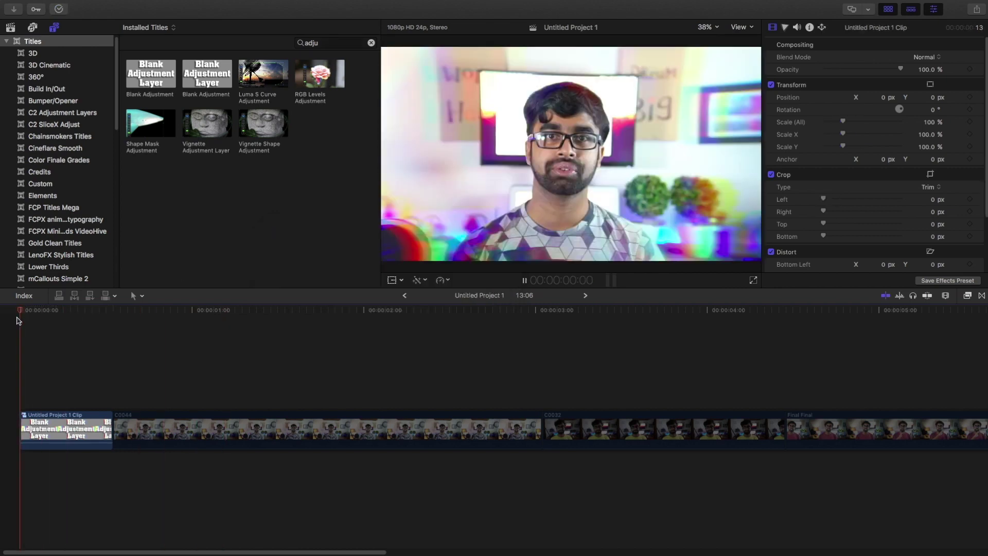
{"action": "key", "text": "space"}
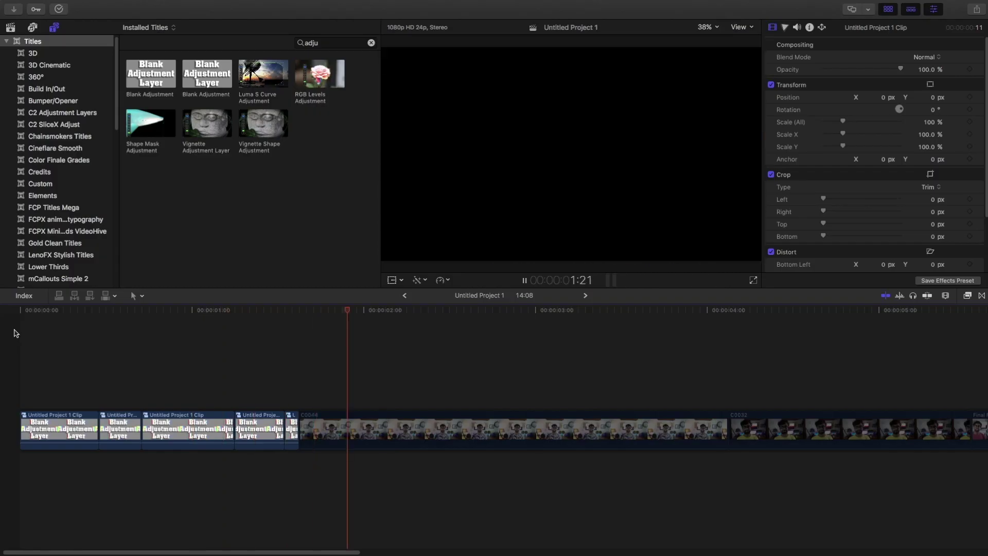
- Show the library's clips in the browser and exit full screen into a window
{"action": "left_click", "coordinate": [10, 27]}
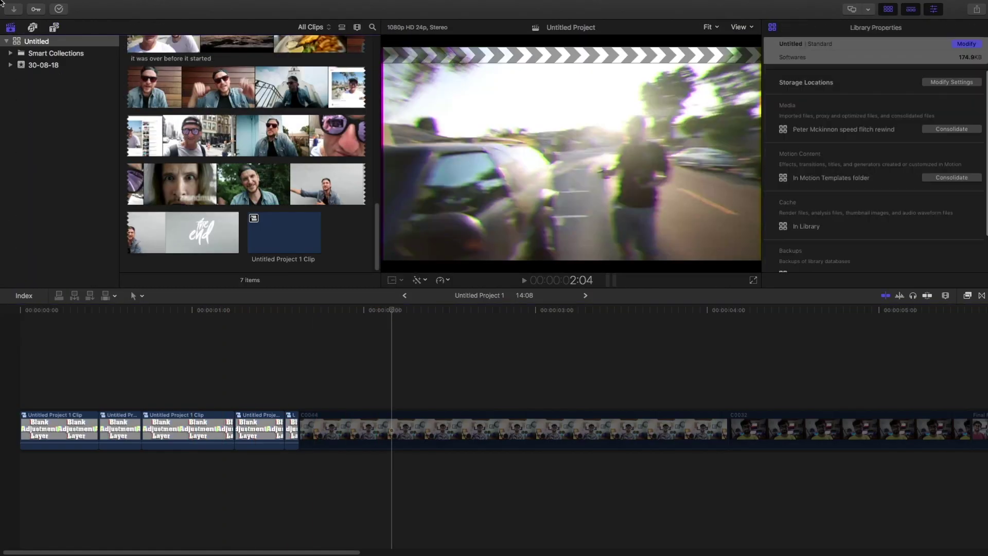
{"action": "left_click", "coordinate": [32, 24]}
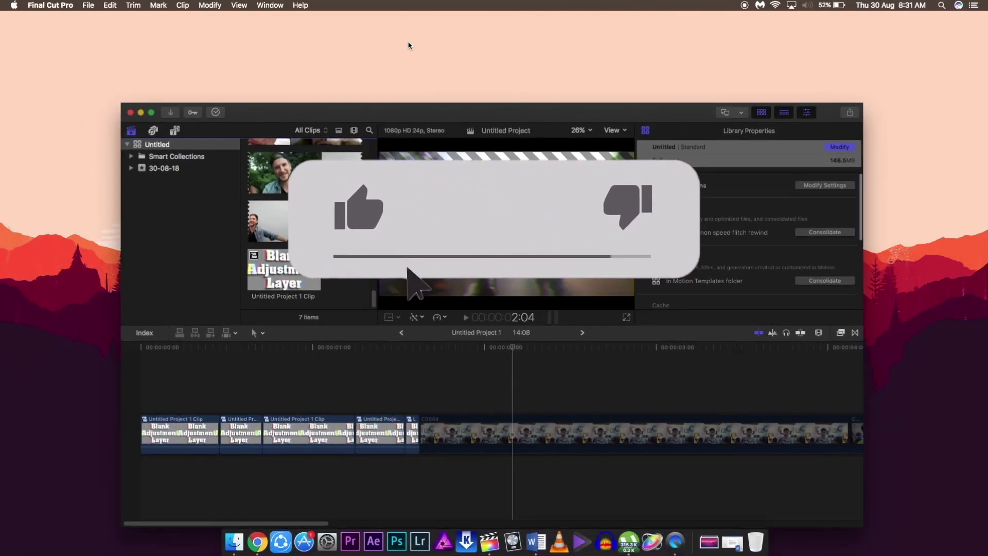